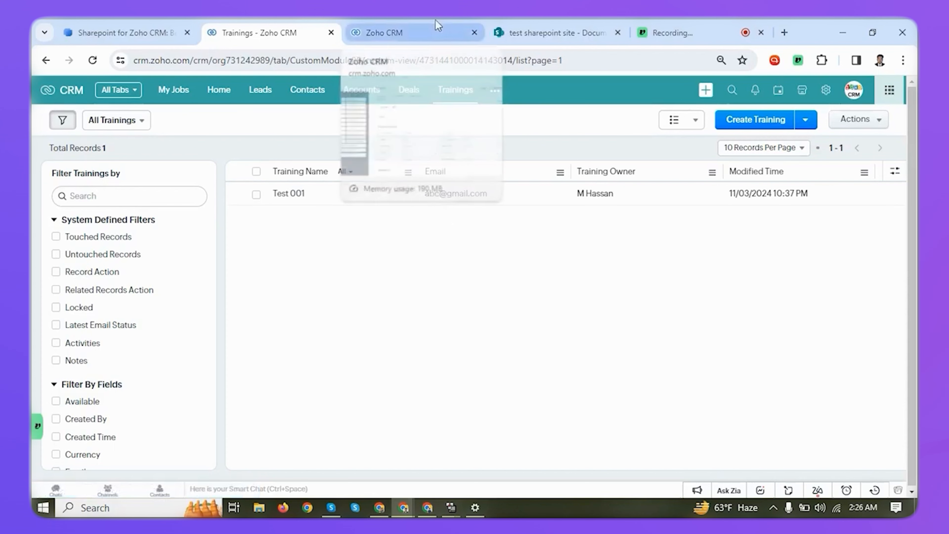
Add a single-line field named "Sharepoint Folder ID" to the Training Information section of the Trainings layout and save the layout.
{"action": "left_click", "coordinate": [439, 30]}
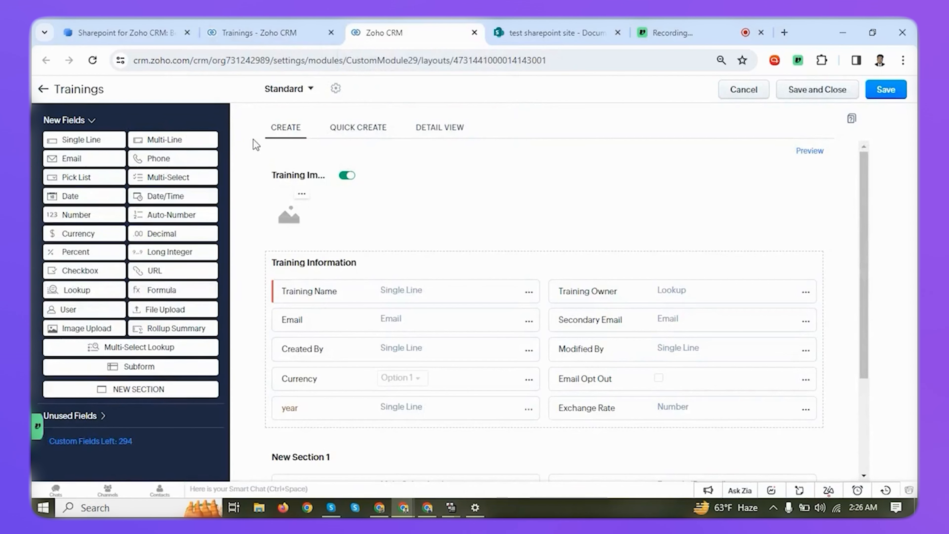
{"action": "scroll", "coordinate": [282, 178], "scroll_direction": "down", "scroll_amount": 3}
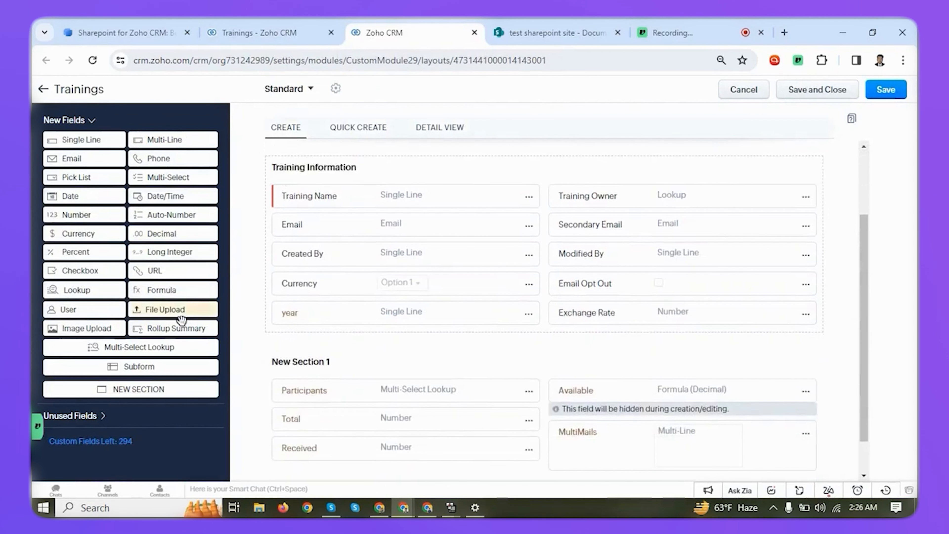
{"action": "scroll", "coordinate": [345, 309], "scroll_direction": "down", "scroll_amount": 1}
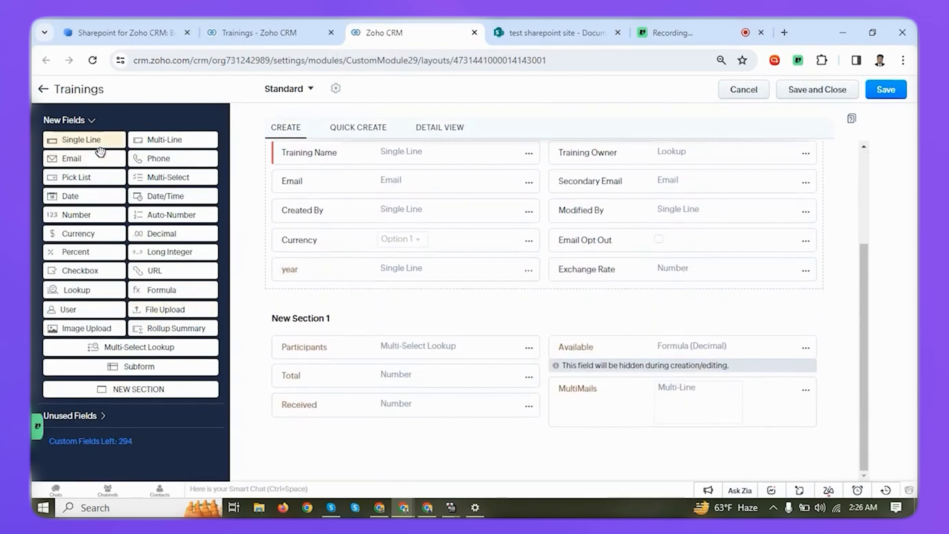
{"action": "scroll", "coordinate": [371, 218], "scroll_direction": "up", "scroll_amount": 2}
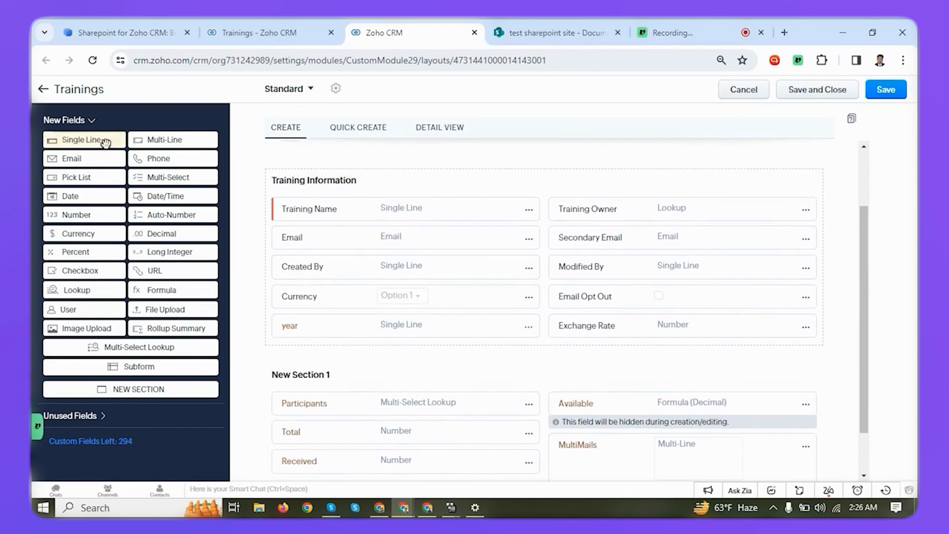
{"action": "left_click_drag", "start_coordinate": [106, 142], "coordinate": [350, 437]}
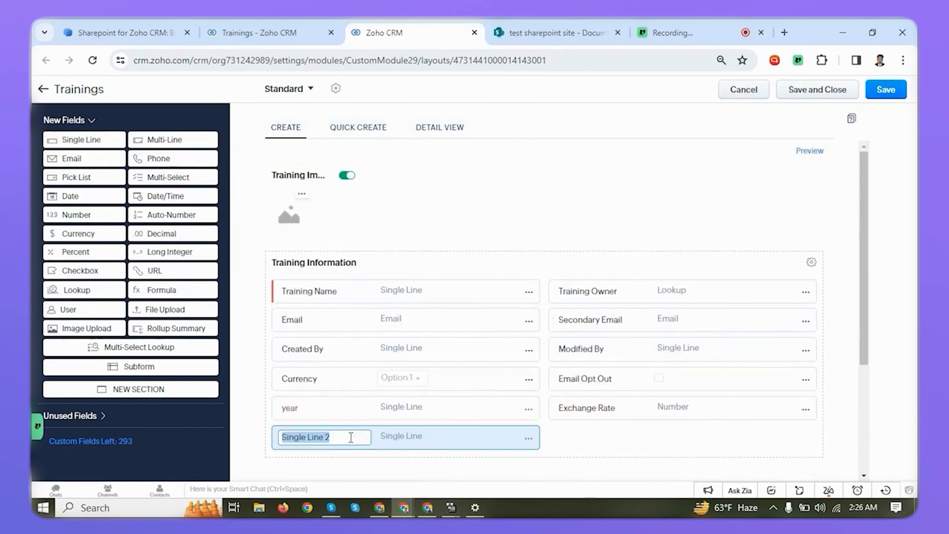
{"action": "type", "text": "Sharepo"}
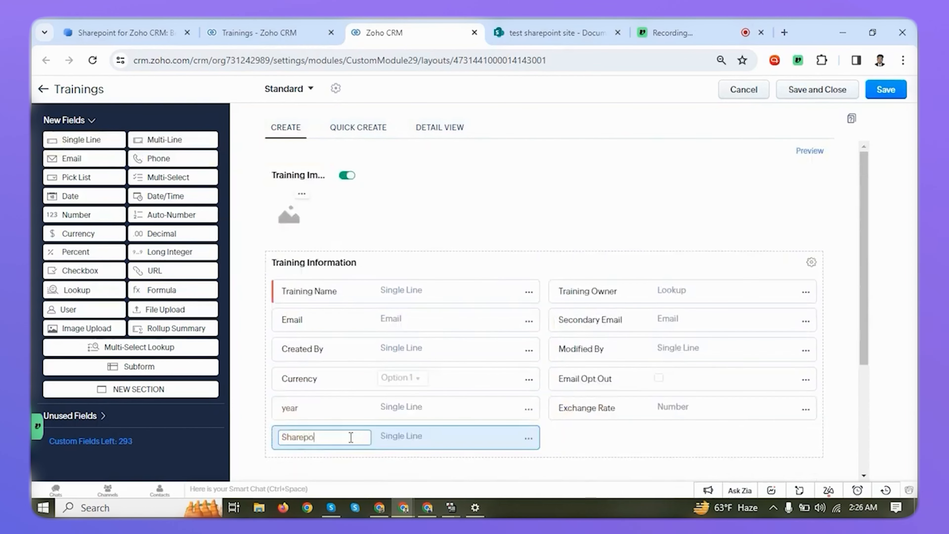
{"action": "type", "text": "int Folder ID"}
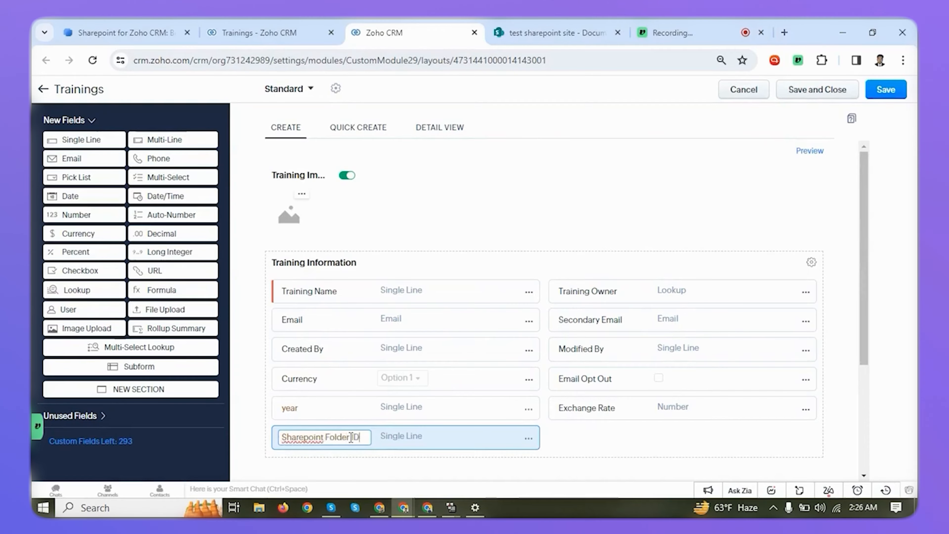
{"action": "left_click", "coordinate": [833, 94]}
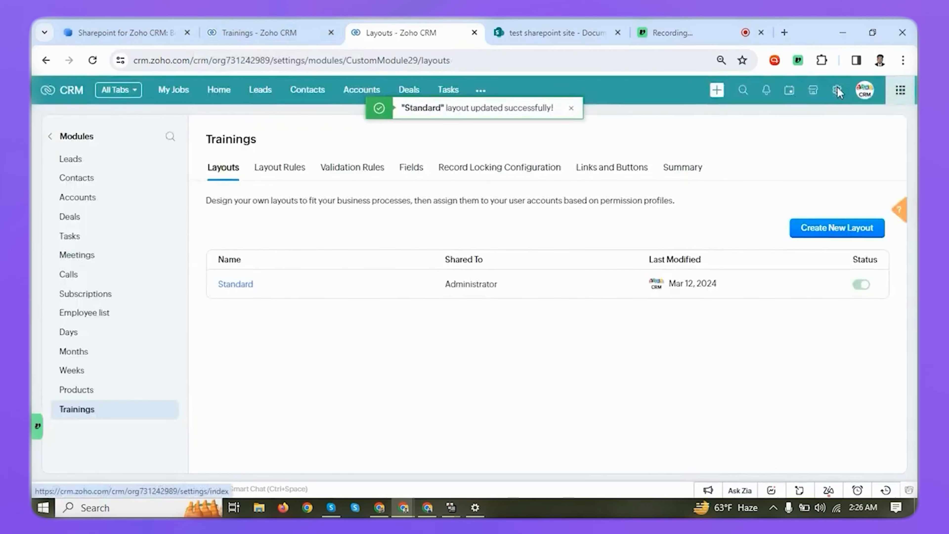
Create a new workflow rule for the Trainings module named "Sharepoint for Training Module".
{"action": "left_click", "coordinate": [837, 91]}
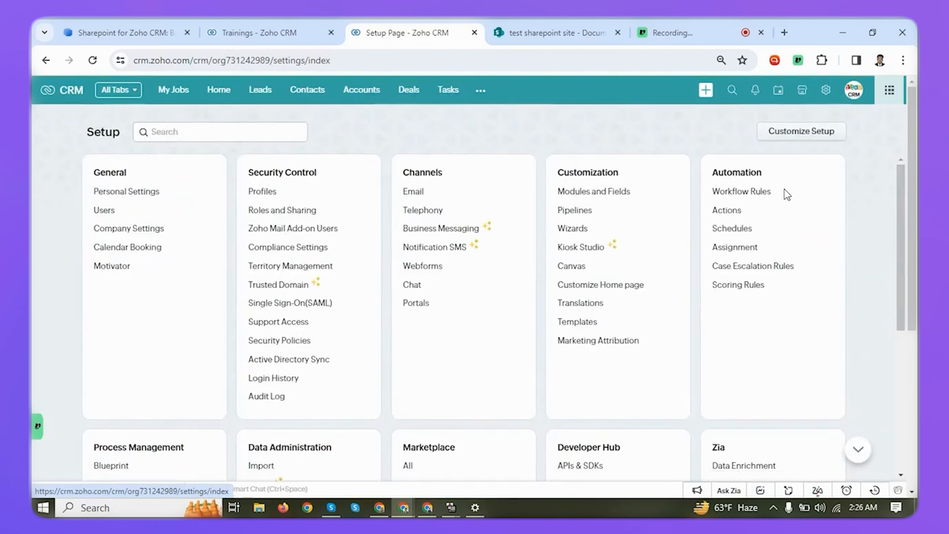
{"action": "left_click", "coordinate": [734, 192]}
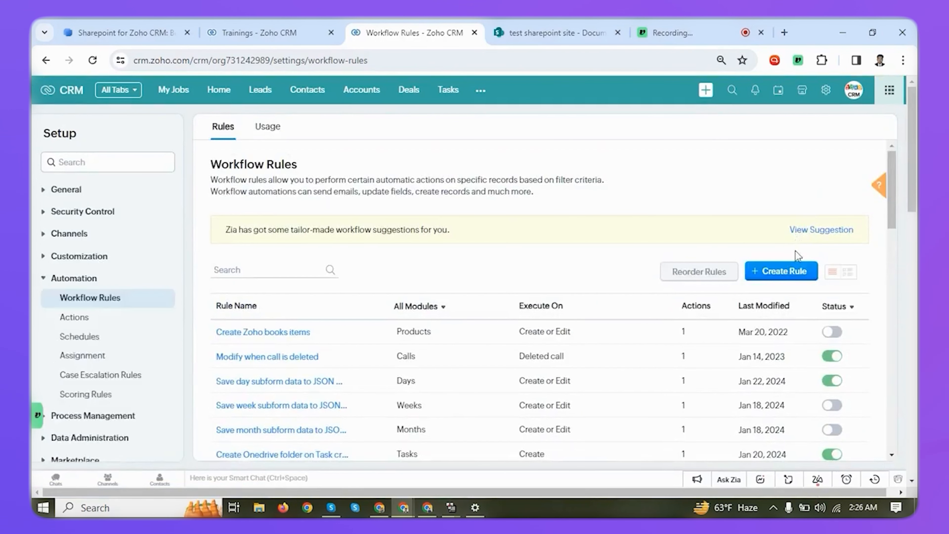
{"action": "left_click", "coordinate": [790, 267]}
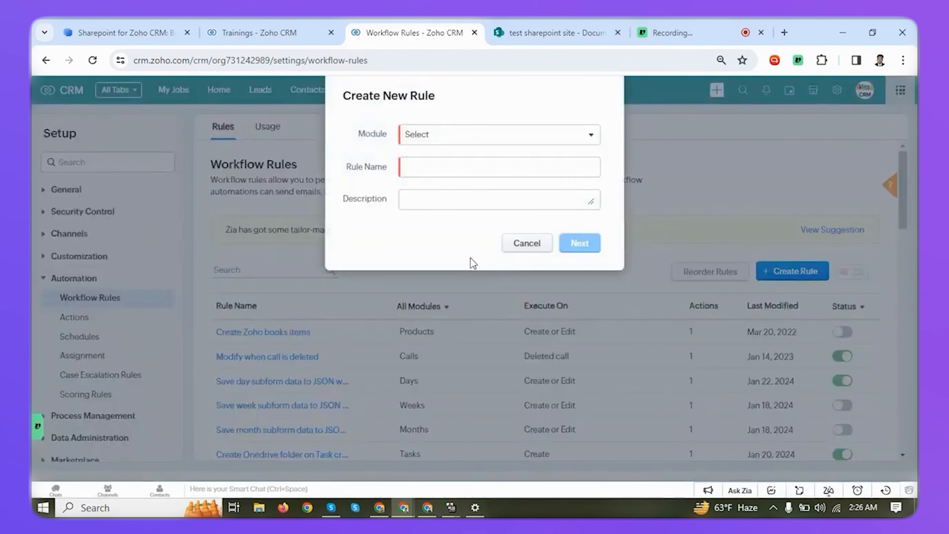
{"action": "left_click", "coordinate": [460, 134]}
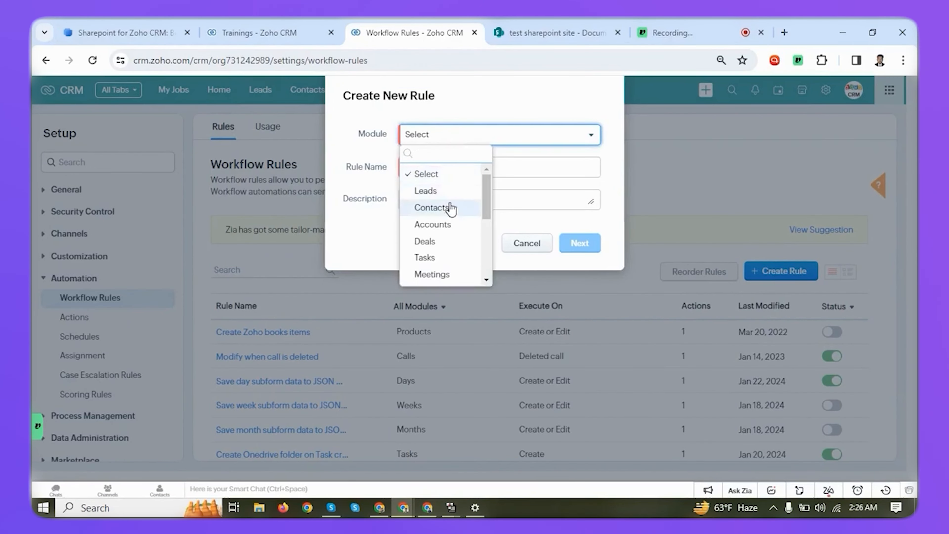
{"action": "scroll", "coordinate": [451, 209], "scroll_direction": "down", "scroll_amount": 2}
{"action": "scroll", "coordinate": [448, 248], "scroll_direction": "down", "scroll_amount": 1}
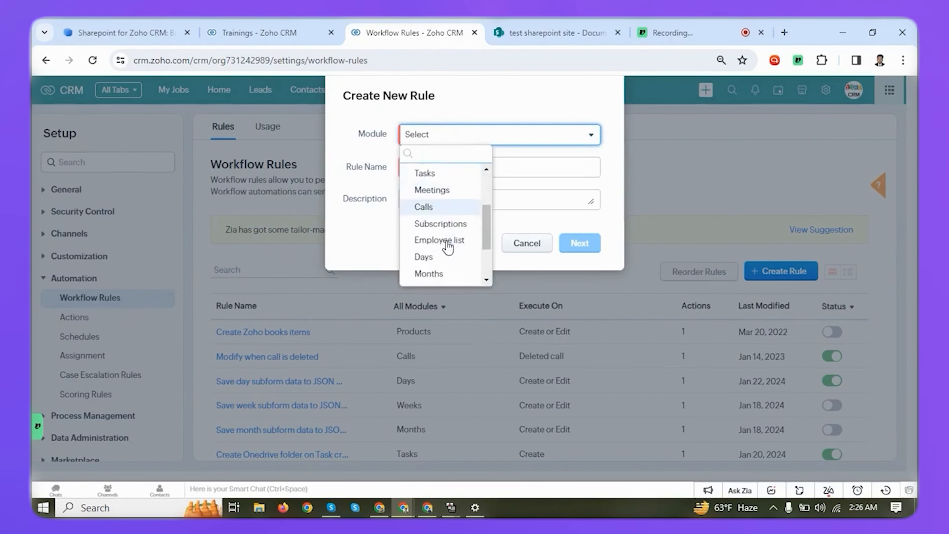
{"action": "scroll", "coordinate": [441, 275], "scroll_direction": "down", "scroll_amount": 2}
{"action": "left_click", "coordinate": [441, 273]}
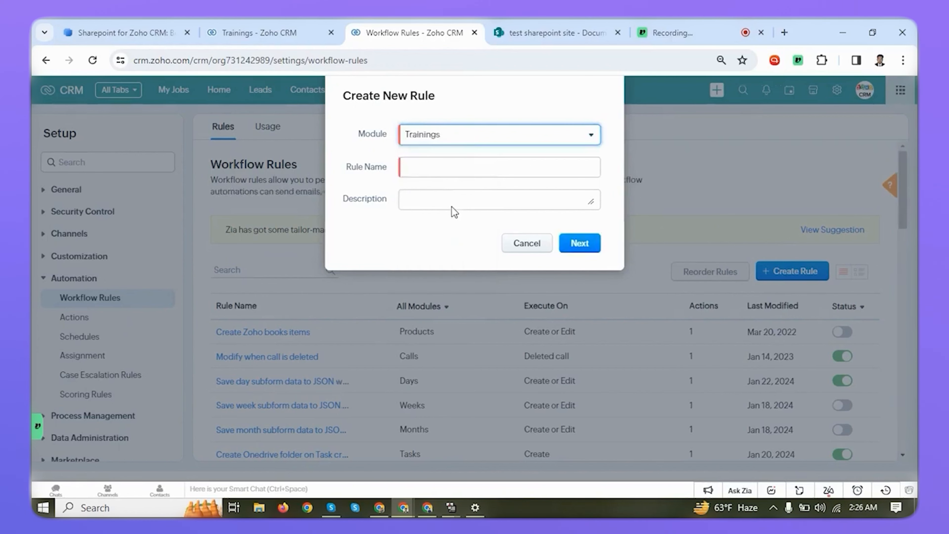
{"action": "left_click", "coordinate": [453, 164]}
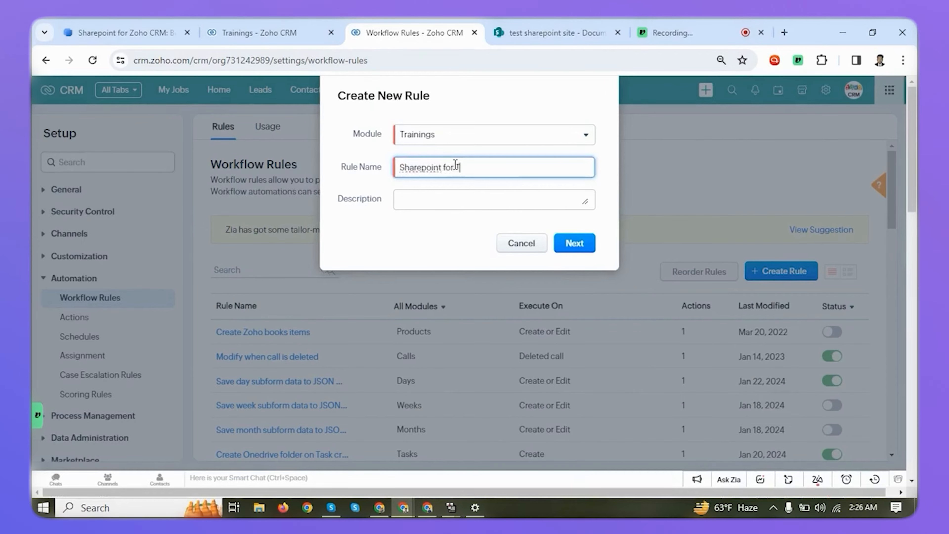
{"action": "type", "text": "Module"}
{"action": "left_click", "coordinate": [577, 244]}
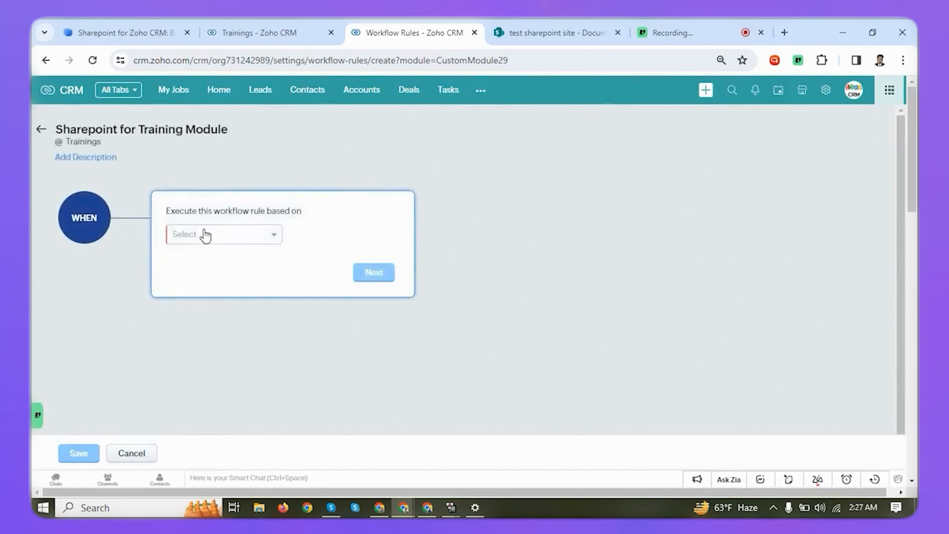
Set the rule to execute on the record action Create and apply it to all trainings.
{"action": "left_click", "coordinate": [205, 234]}
{"action": "left_click", "coordinate": [204, 258]}
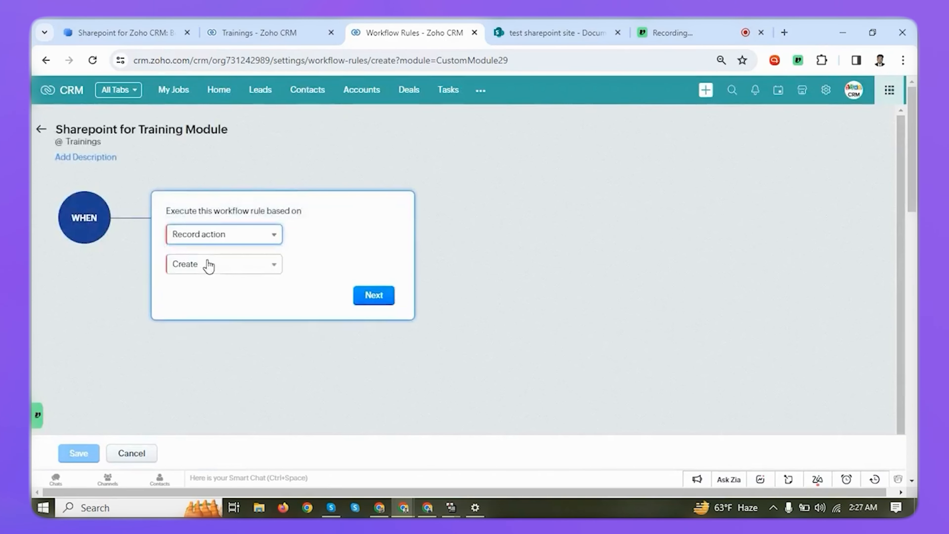
{"action": "left_click", "coordinate": [362, 291]}
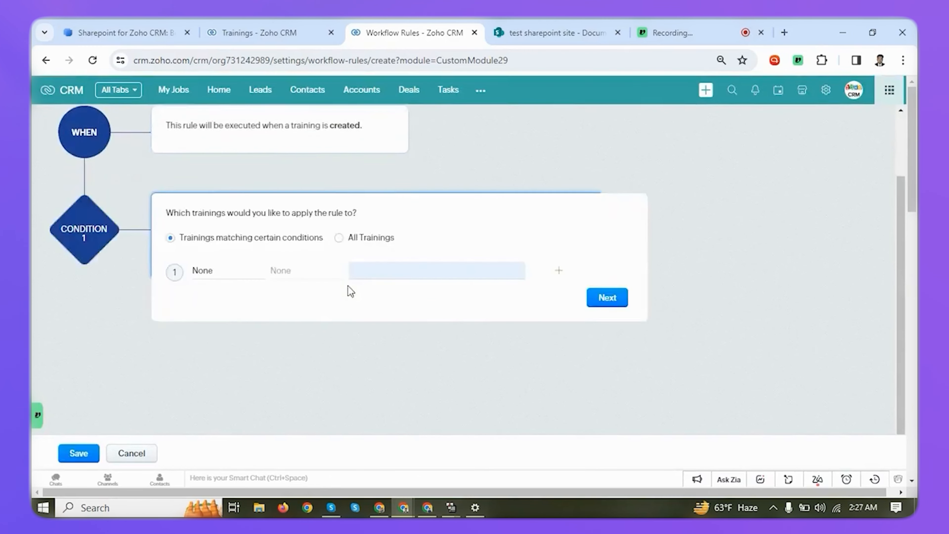
{"action": "left_click", "coordinate": [339, 201]}
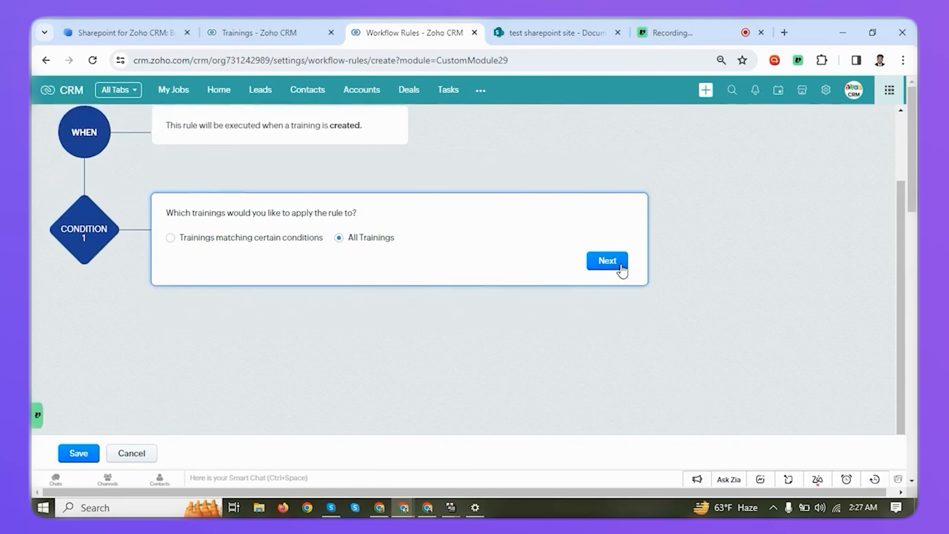
{"action": "left_click", "coordinate": [620, 268]}
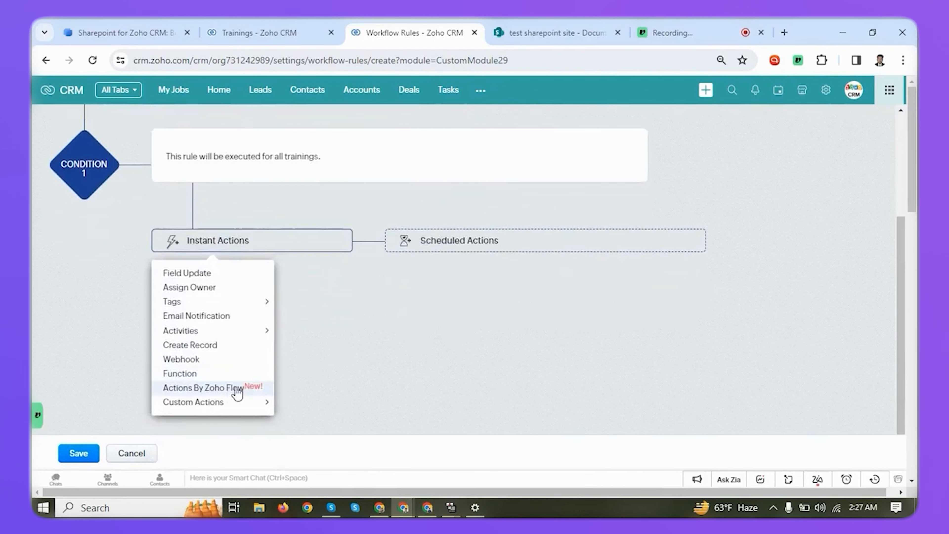
Add the custom instant action Create Sharepoint Setting (easysharepoint), choosing Create Share Point Folder with a static root folder.
{"action": "mouse_move", "coordinate": [202, 407]}
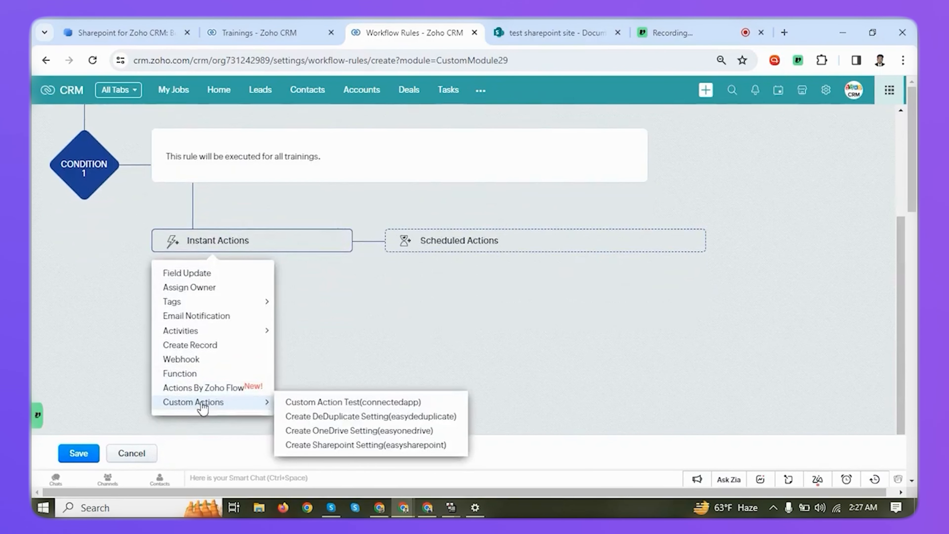
{"action": "left_click", "coordinate": [376, 446]}
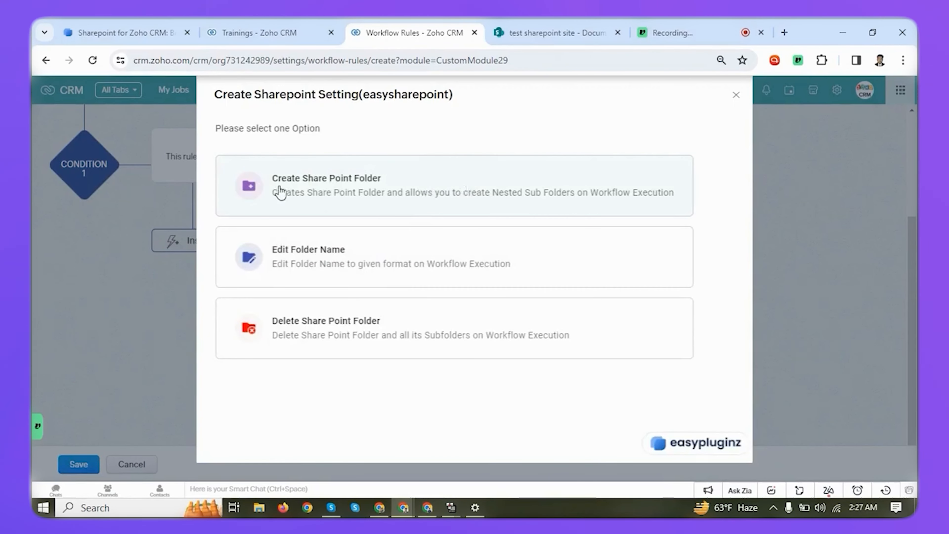
{"action": "left_click", "coordinate": [325, 194]}
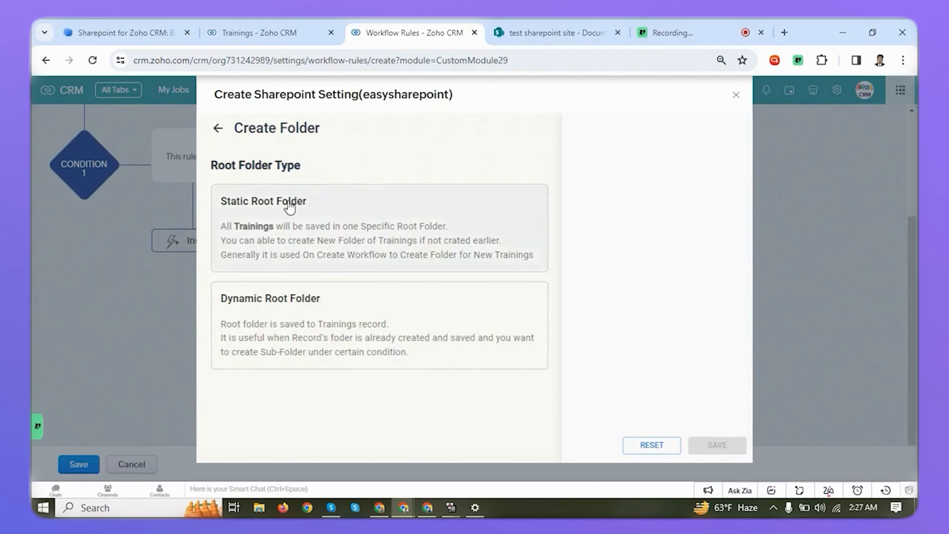
{"action": "left_click", "coordinate": [297, 231]}
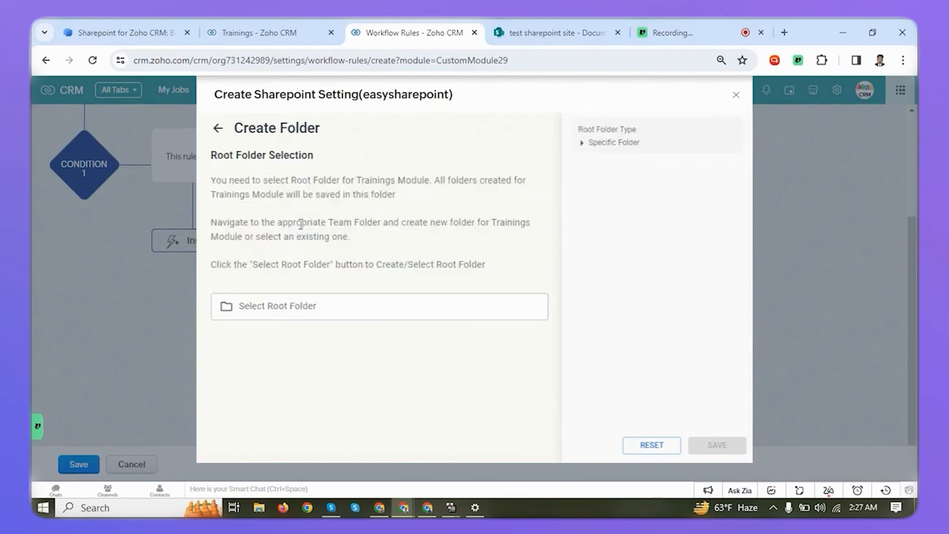
Choose "test sharepoint site" as the root folder's Sharepoint site and Documents as its drive folder.
{"action": "left_click", "coordinate": [277, 314]}
{"action": "left_click", "coordinate": [320, 309]}
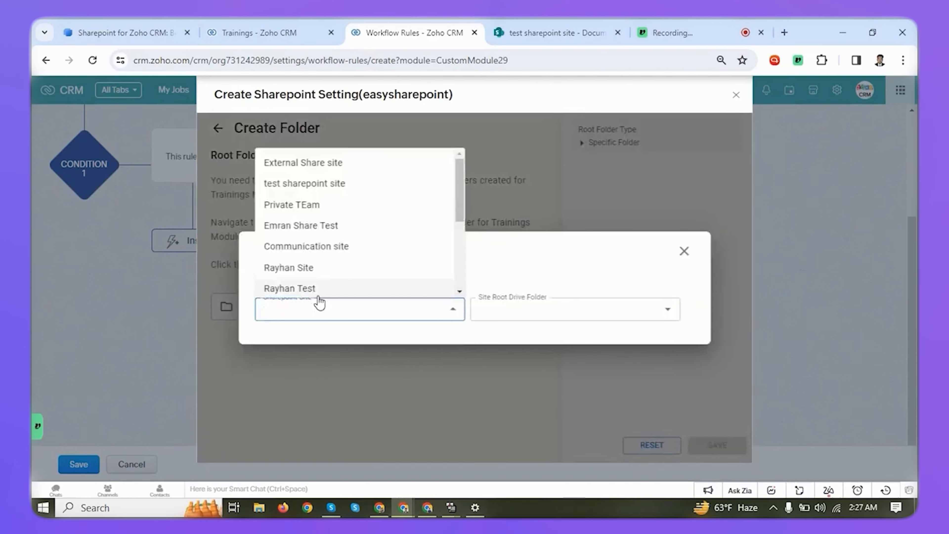
{"action": "left_click", "coordinate": [328, 190]}
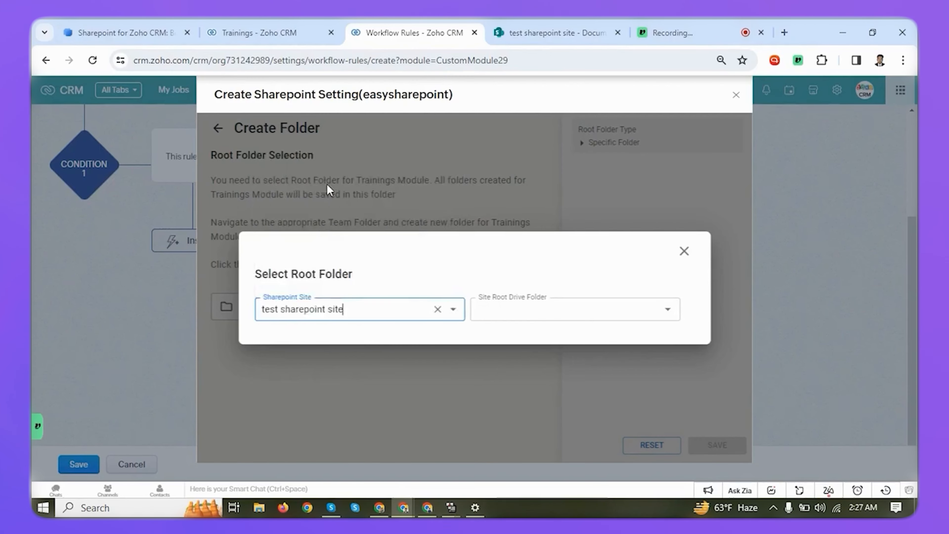
{"action": "left_click", "coordinate": [382, 285]}
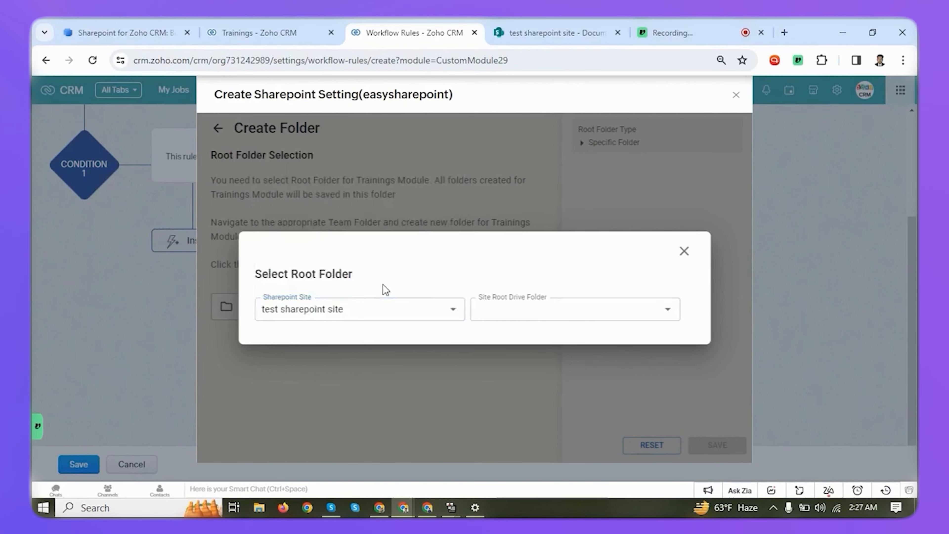
{"action": "left_click", "coordinate": [556, 313]}
{"action": "left_click", "coordinate": [523, 336]}
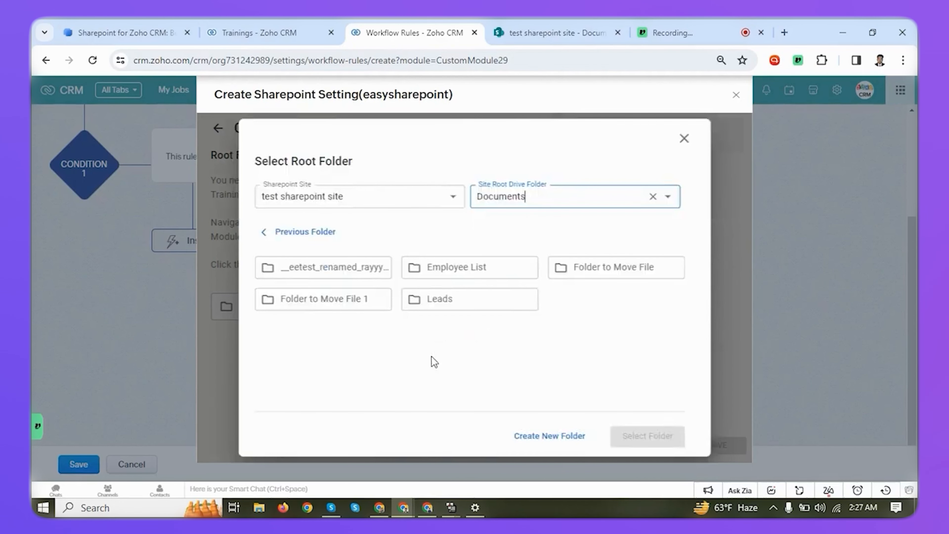
{"action": "left_click", "coordinate": [422, 360]}
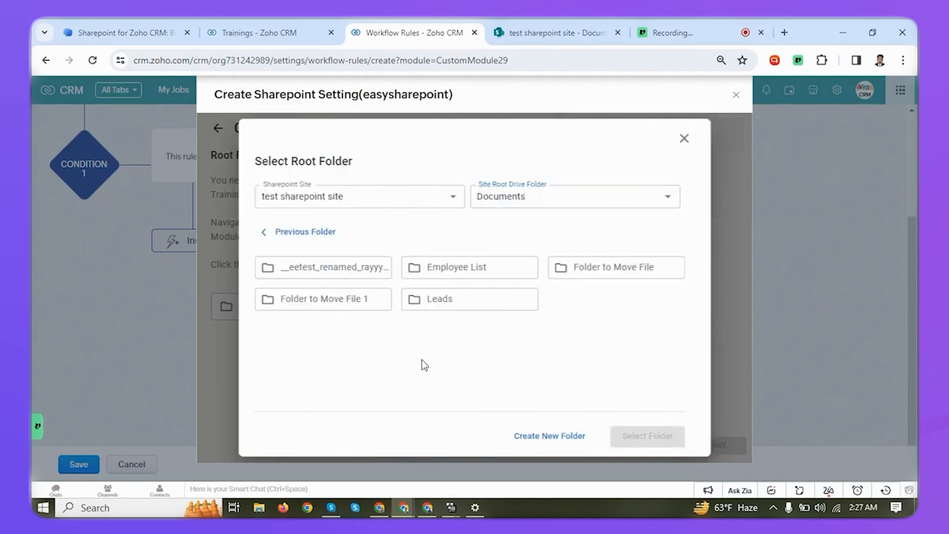
Create a new folder named "Training" in Documents and select it as the root folder.
{"action": "left_click", "coordinate": [548, 439]}
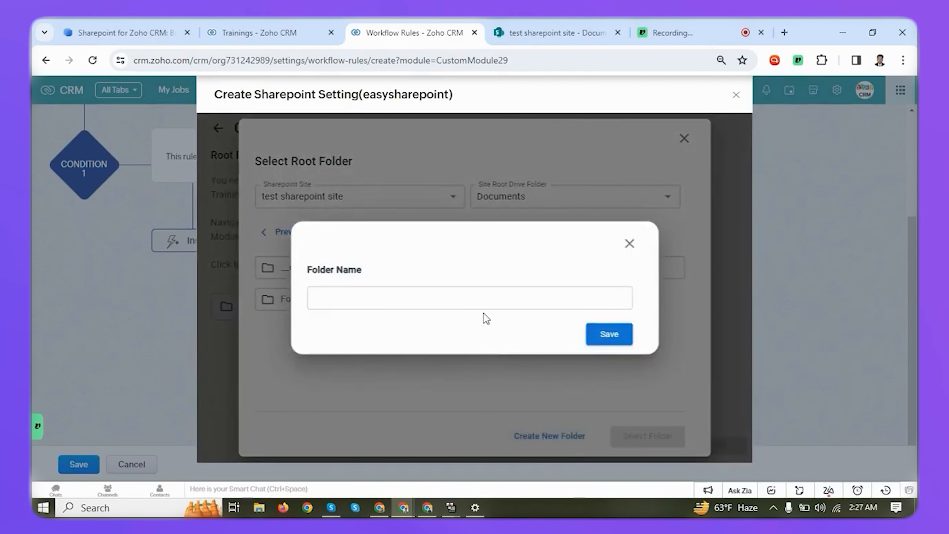
{"action": "left_click", "coordinate": [492, 295]}
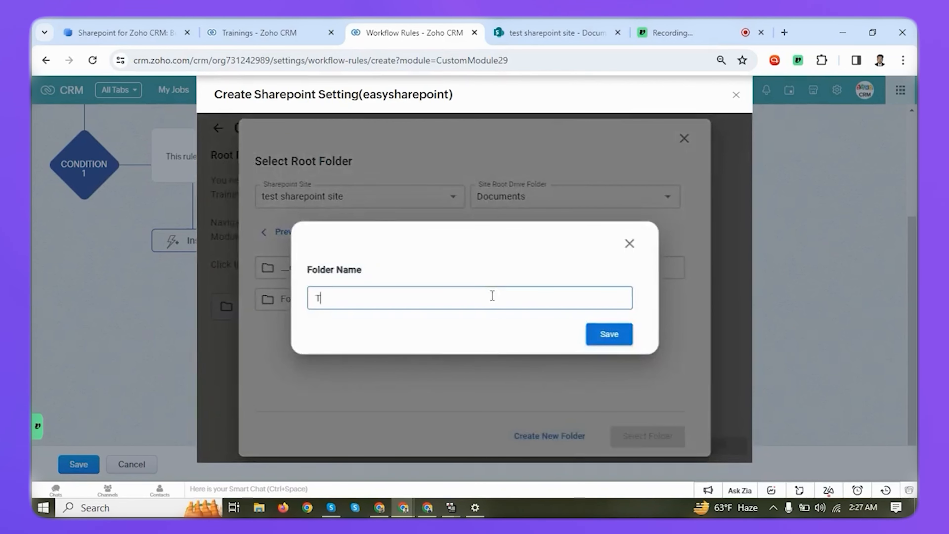
{"action": "type", "text": "Training"}
{"action": "left_click", "coordinate": [606, 338]}
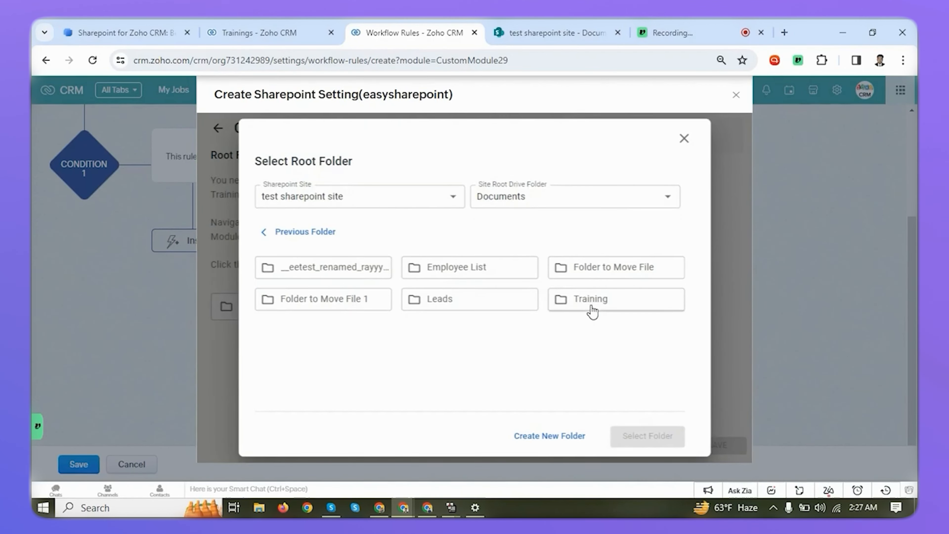
{"action": "left_click", "coordinate": [592, 310]}
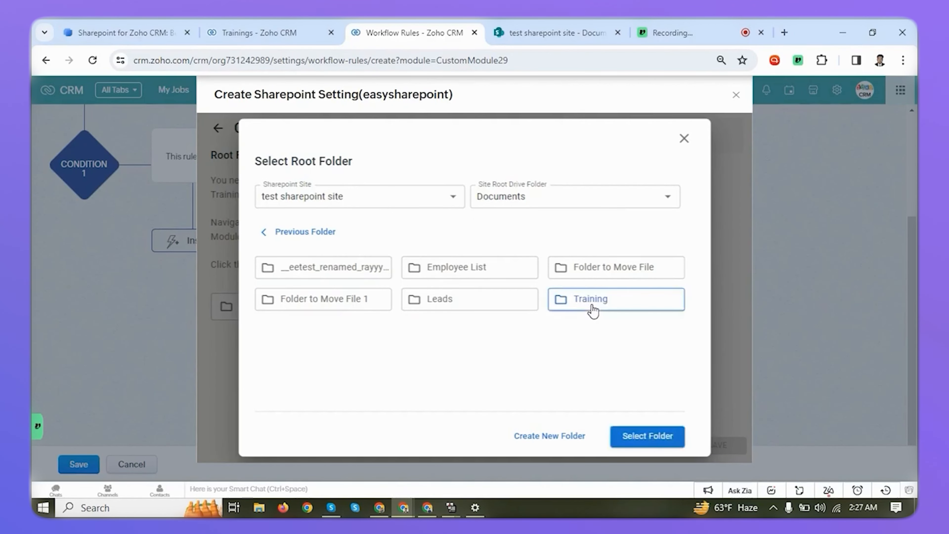
{"action": "left_click", "coordinate": [650, 441]}
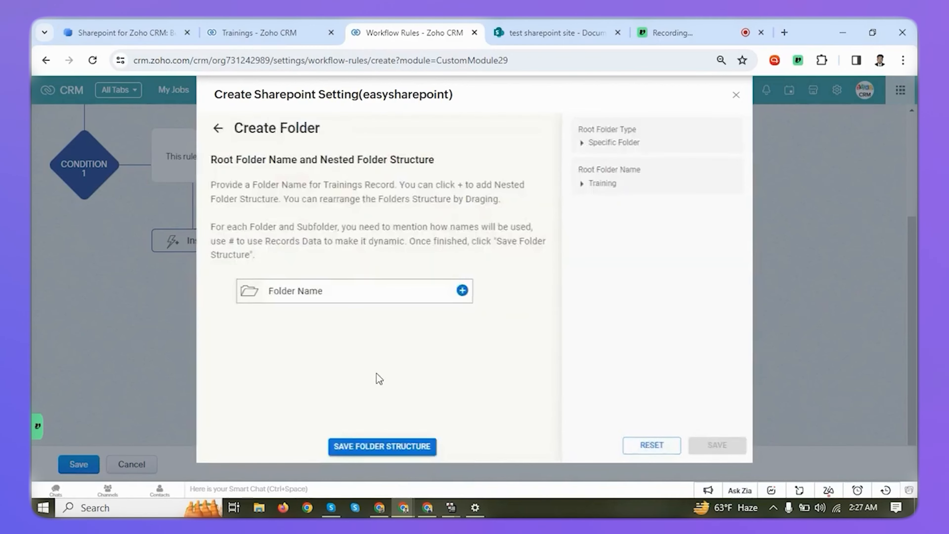
Replace the record folder's placeholder name with the dynamic Trainings field CustomModule Name, giving ${Name}.
{"action": "left_click", "coordinate": [329, 288]}
{"action": "key", "text": "ctrl+a"}
{"action": "key", "text": "BackSpace"}
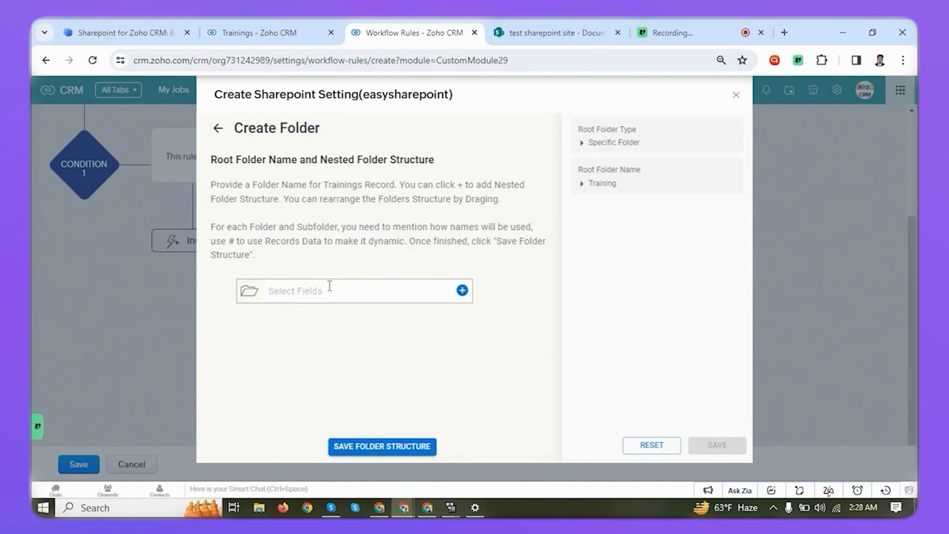
{"action": "key", "text": "shift+3"}
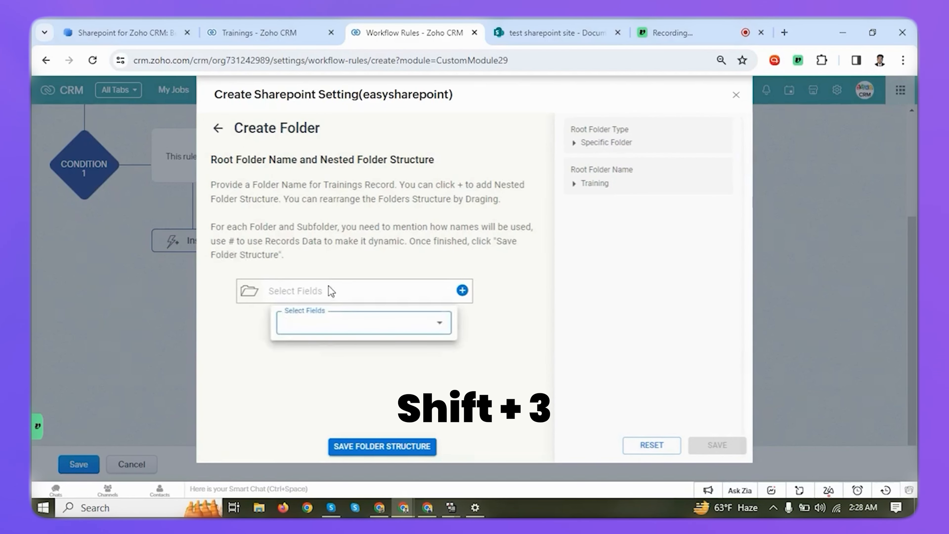
{"action": "left_click", "coordinate": [344, 322]}
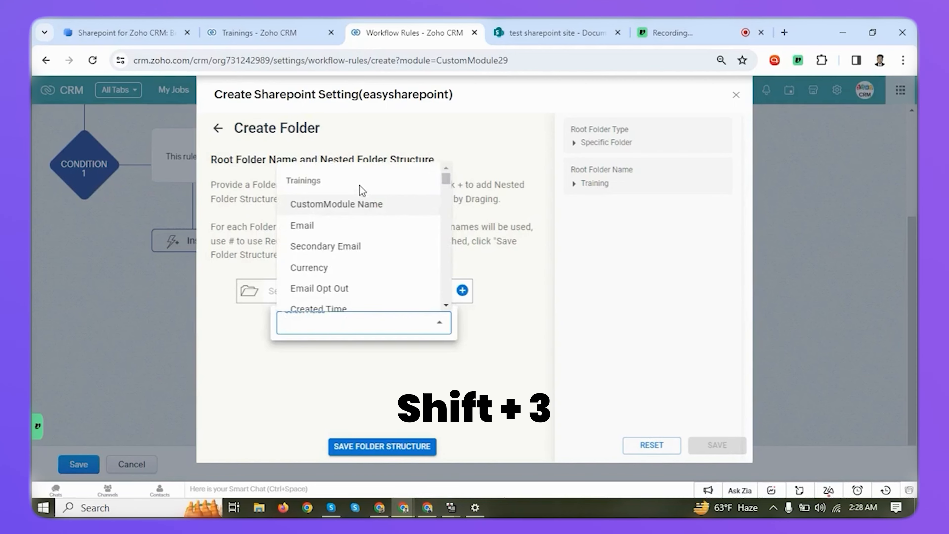
{"action": "left_click", "coordinate": [363, 207]}
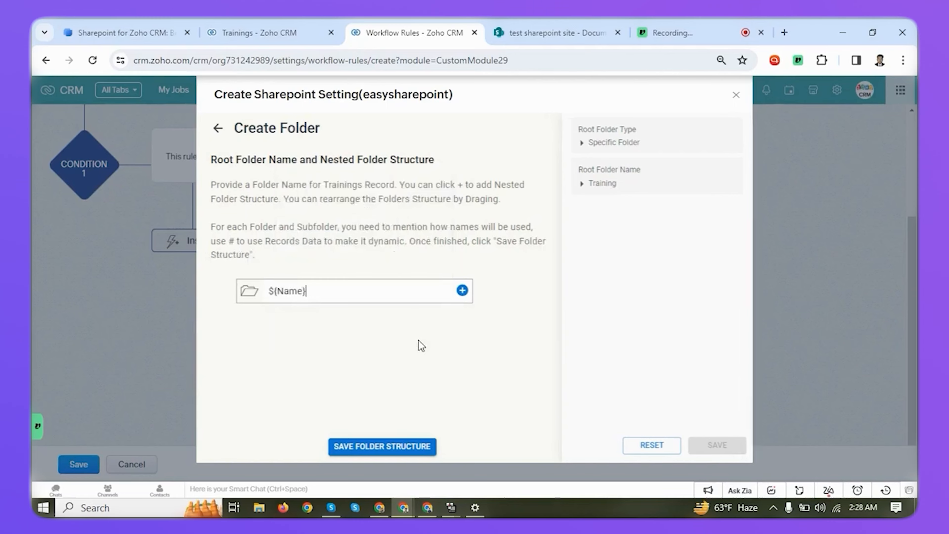
Add a subfolder under ${Name} named with the dynamic field ${year}, and save the folder structure.
{"action": "left_click", "coordinate": [463, 293]}
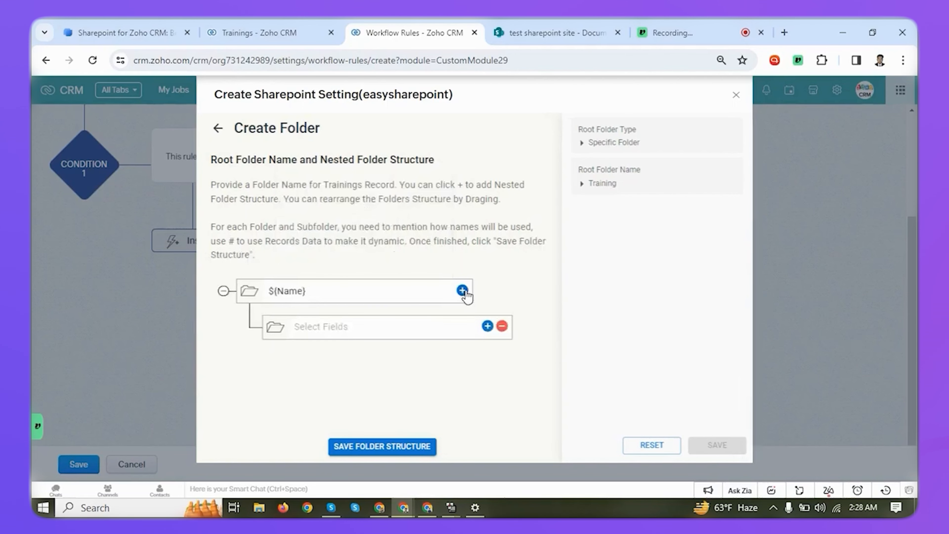
{"action": "left_click", "coordinate": [364, 331]}
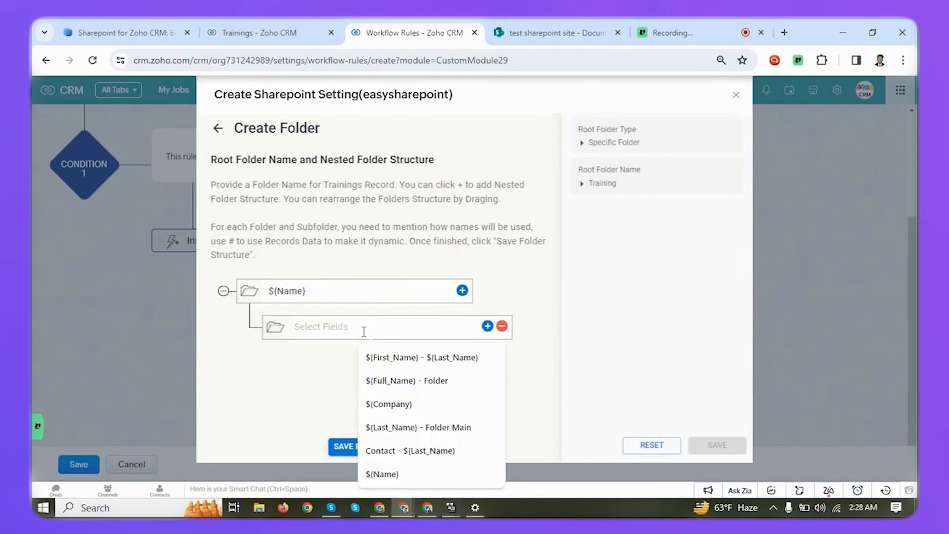
{"action": "type", "text": "#"}
{"action": "left_click", "coordinate": [365, 363]}
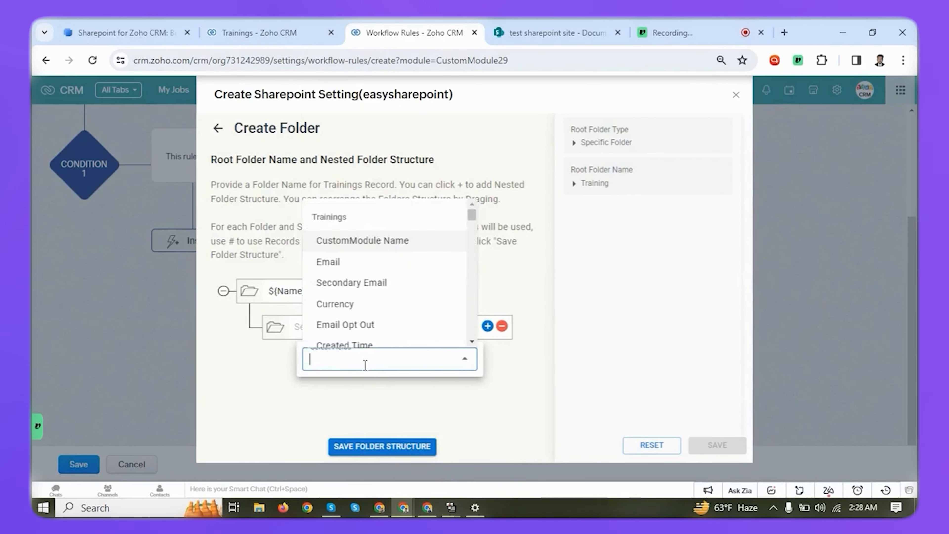
{"action": "scroll", "coordinate": [371, 329], "scroll_direction": "down", "scroll_amount": 4}
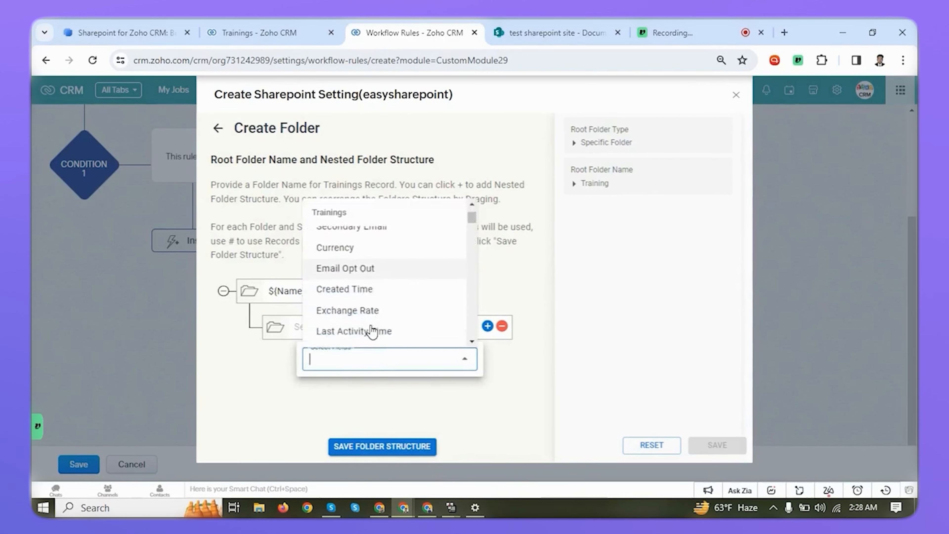
{"action": "left_click", "coordinate": [360, 281]}
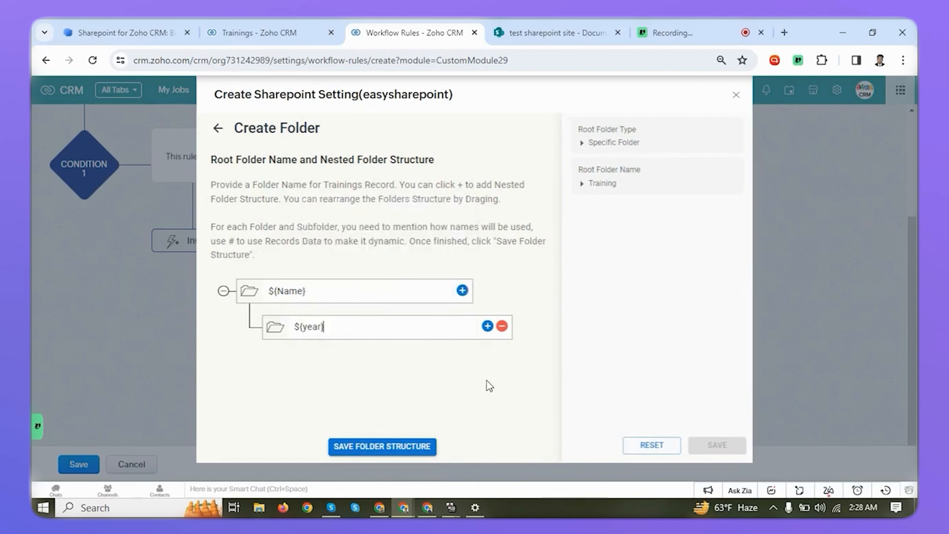
{"action": "left_click", "coordinate": [424, 447]}
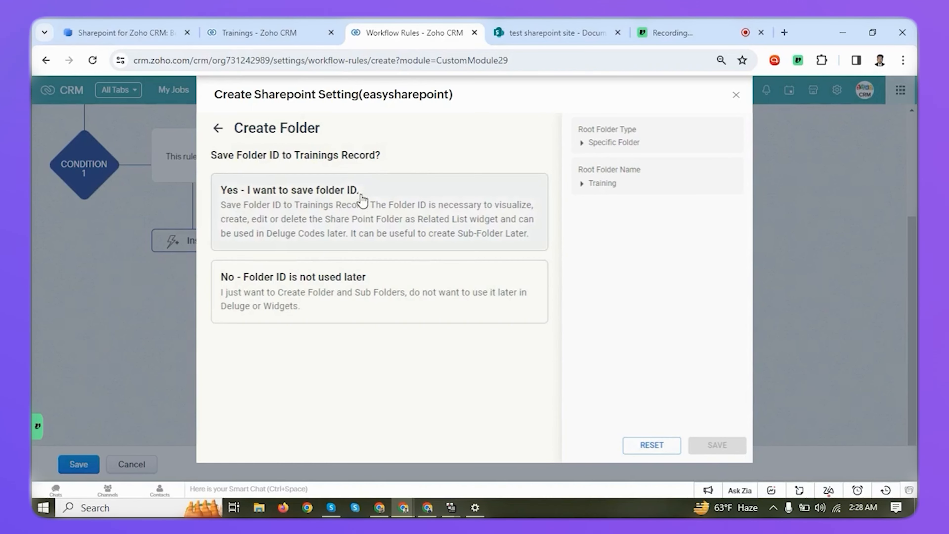
Store the folder ID in the Sharepoint Folder ID field, decline an external shared URL, and save the setting.
{"action": "left_click", "coordinate": [335, 204]}
{"action": "left_click", "coordinate": [287, 296]}
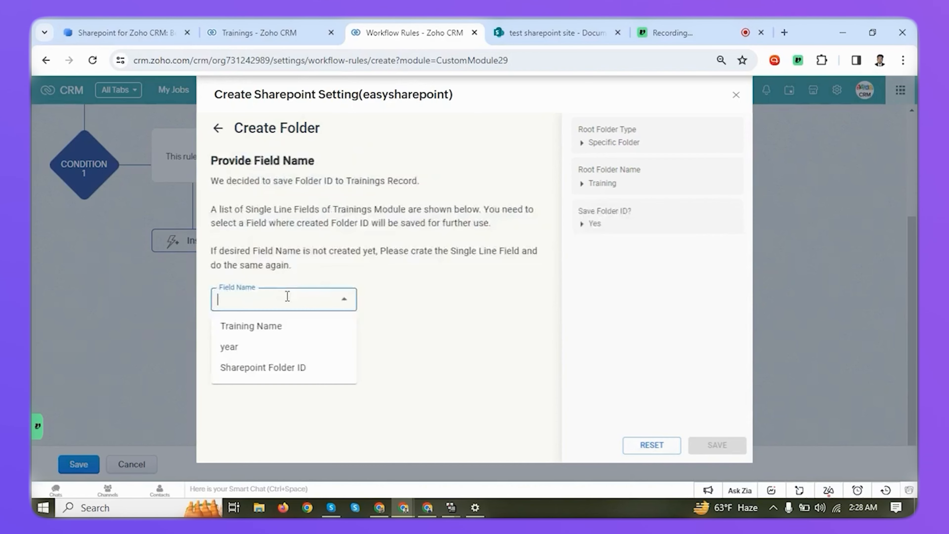
{"action": "left_click", "coordinate": [274, 368]}
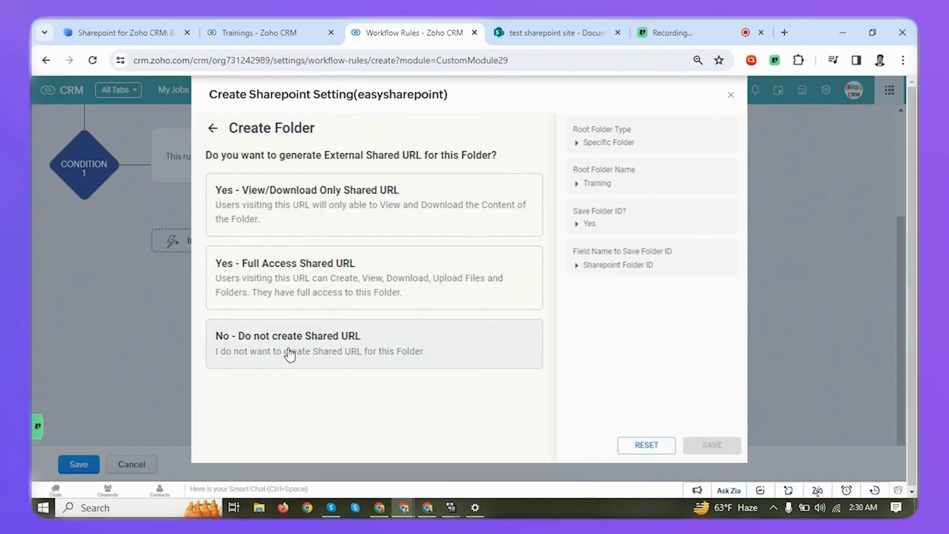
{"action": "left_click", "coordinate": [290, 353]}
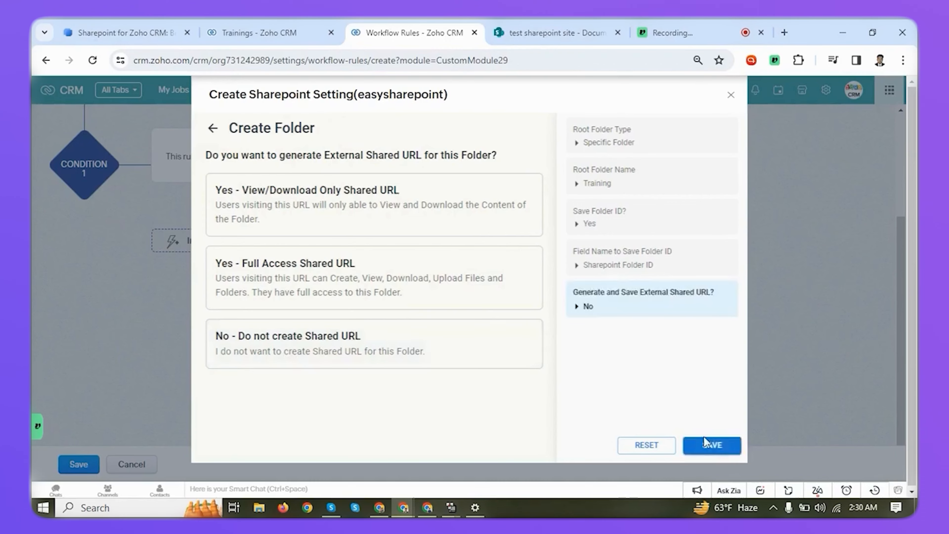
{"action": "left_click", "coordinate": [725, 450]}
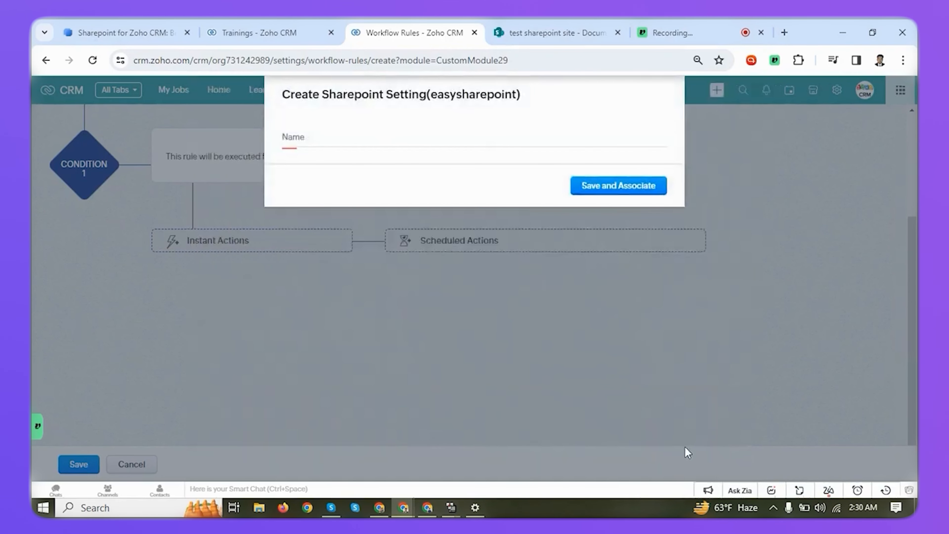
Name the action "Create Folder - Sharepoint", associate it with the rule, and save the workflow rule.
{"action": "left_click", "coordinate": [494, 141]}
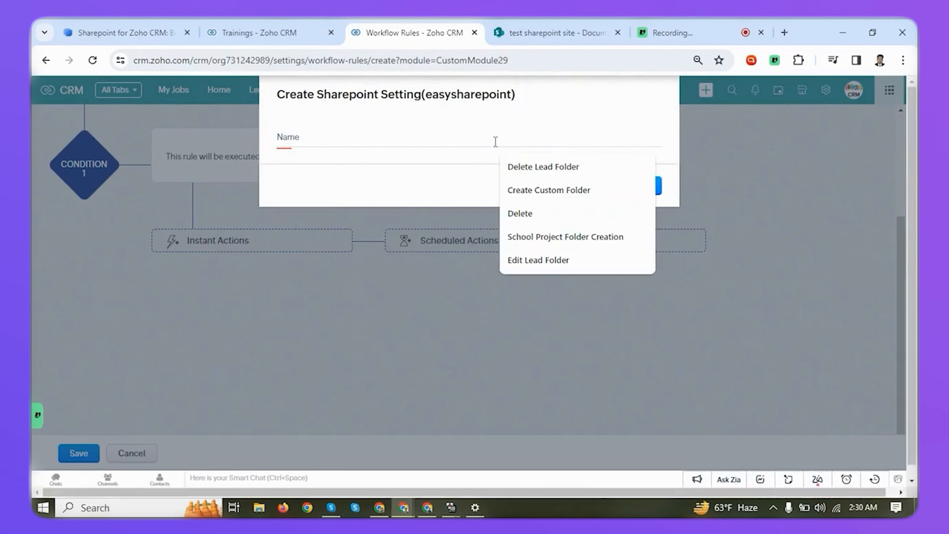
{"action": "type", "text": "Creat"}
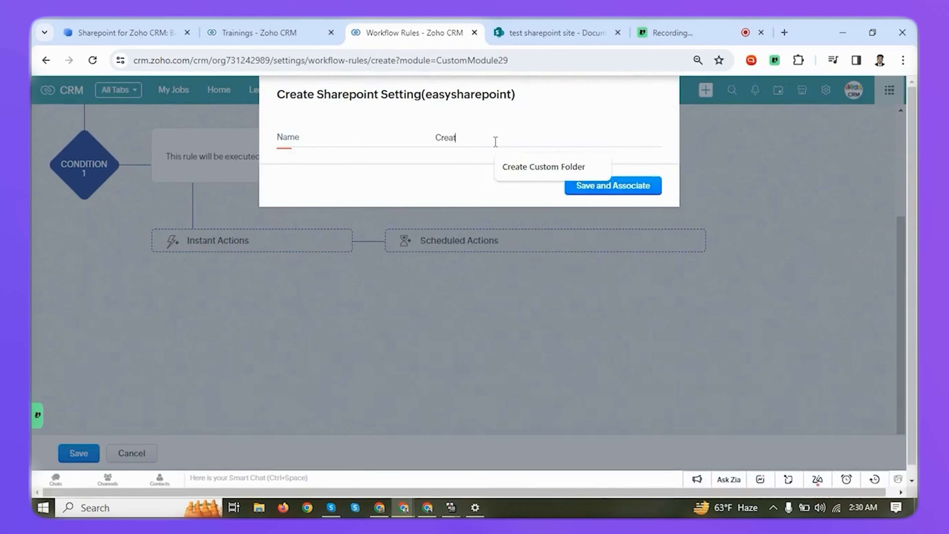
{"action": "type", "text": "e Fold"}
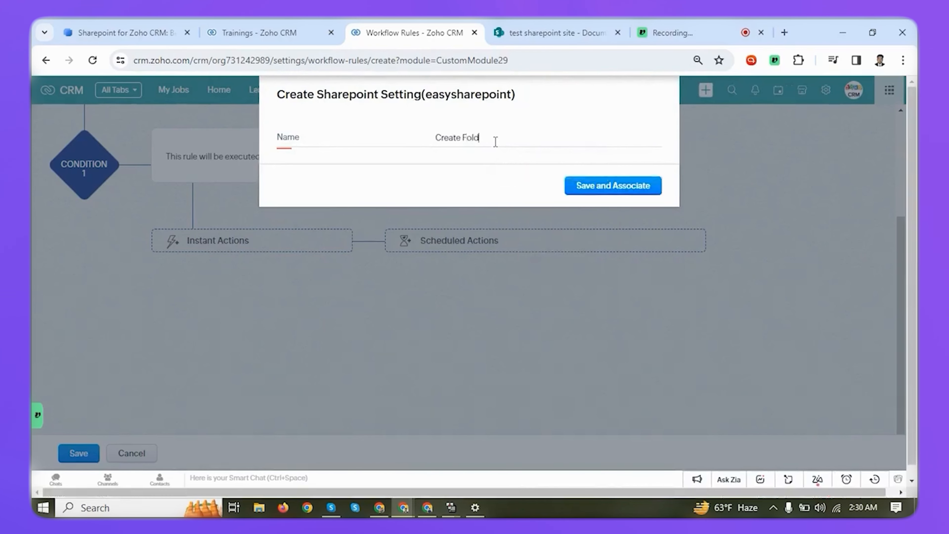
{"action": "type", "text": "er - Sharepoint"}
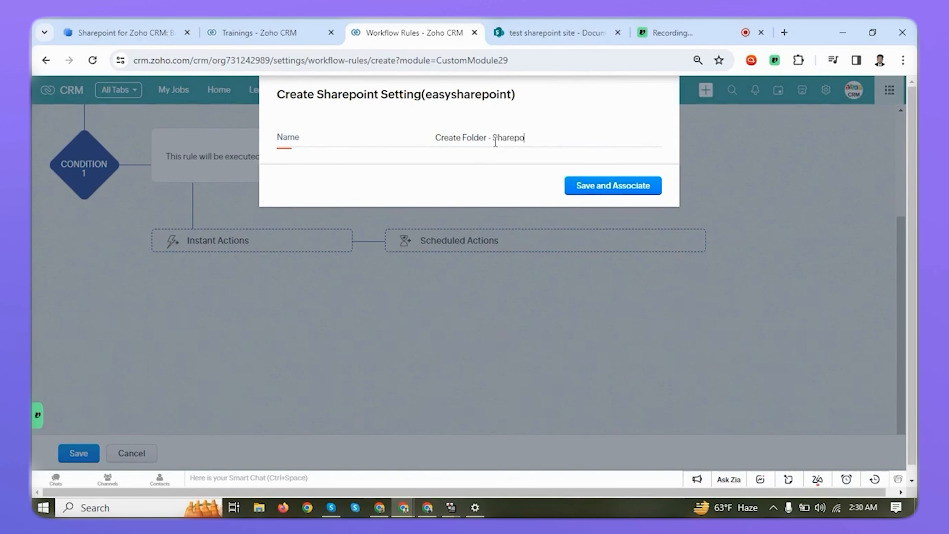
{"action": "left_click", "coordinate": [636, 191]}
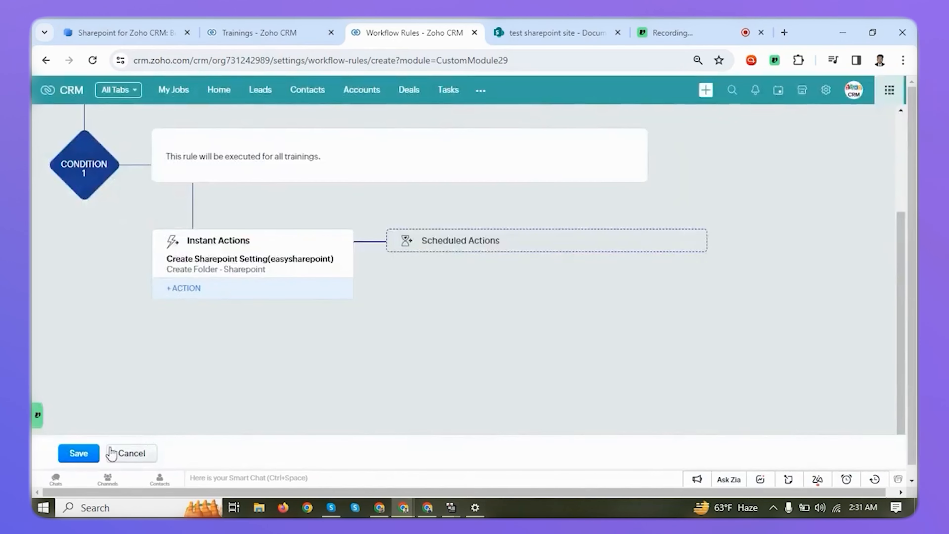
{"action": "left_click", "coordinate": [85, 454]}
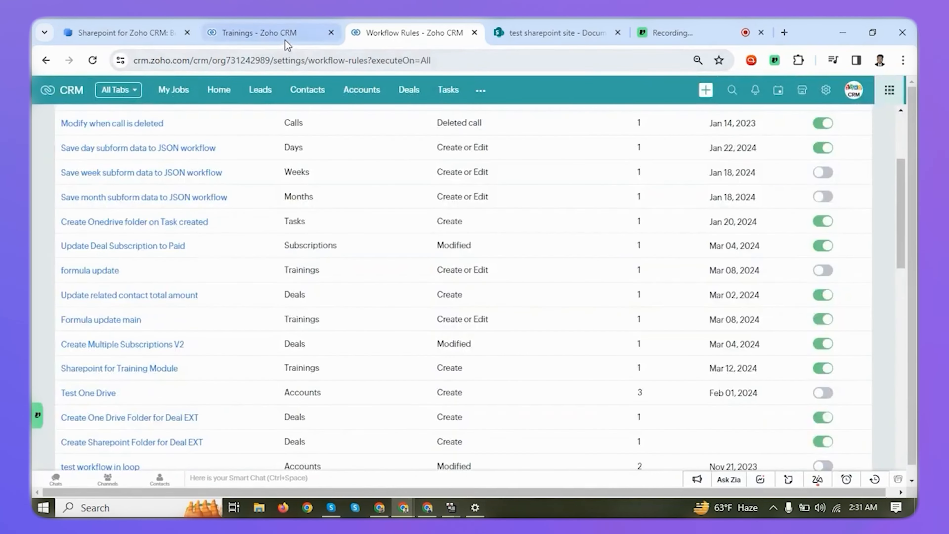
Create and save a Trainings record named "CRM Training" with the year 2024.
{"action": "left_click", "coordinate": [286, 41]}
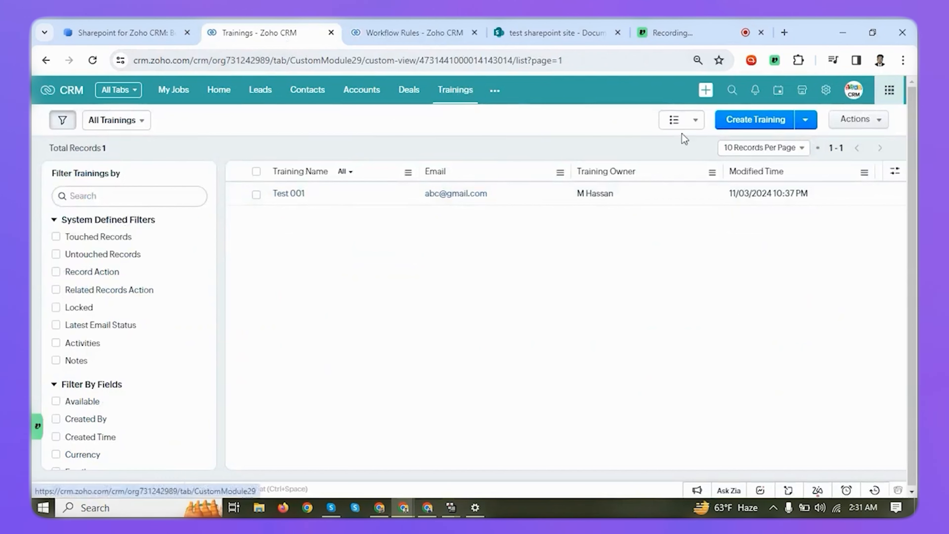
{"action": "left_click", "coordinate": [729, 127]}
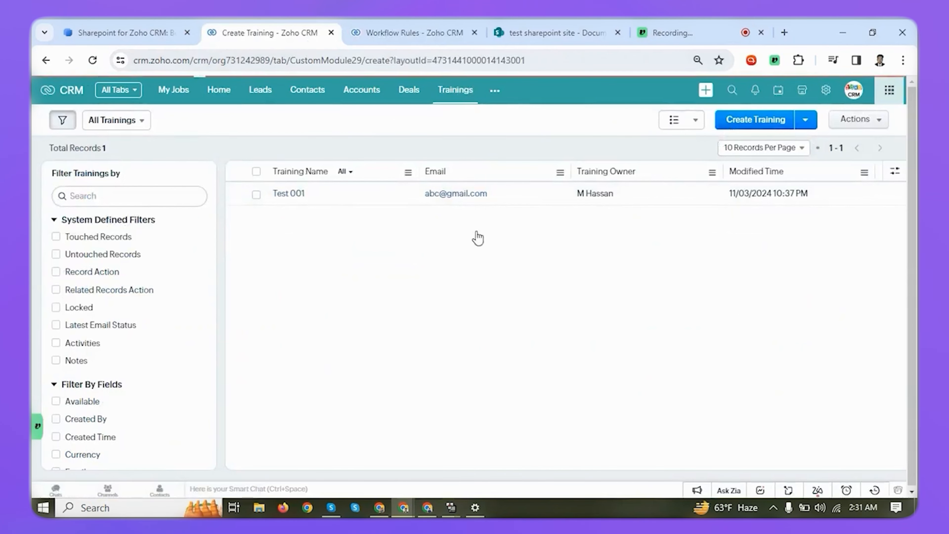
{"action": "left_click", "coordinate": [228, 287]}
{"action": "type", "text": "CRM Training"}
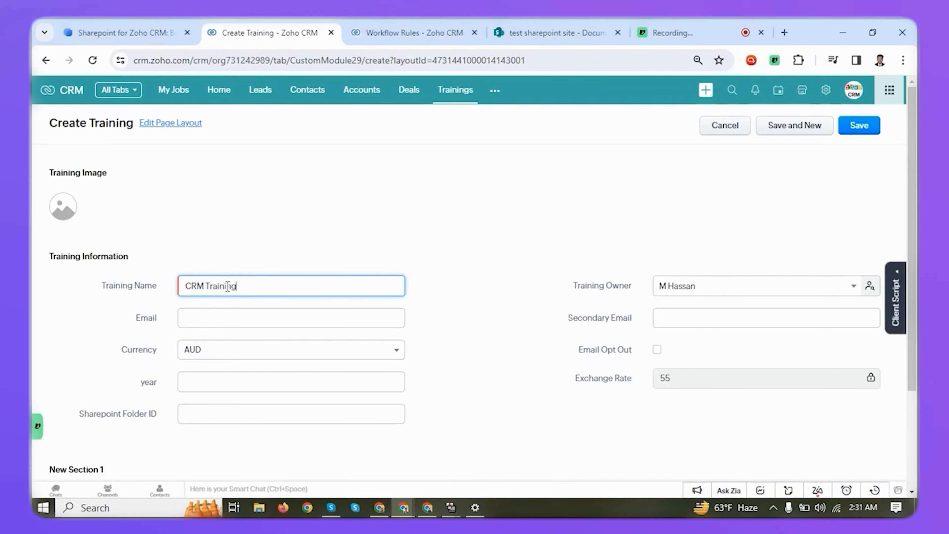
{"action": "left_click", "coordinate": [254, 386]}
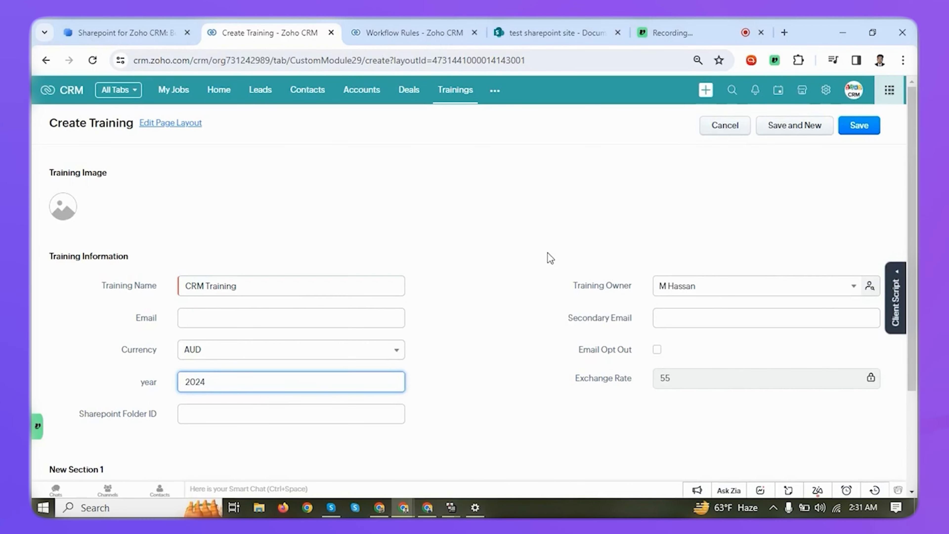
{"action": "left_click", "coordinate": [857, 125]}
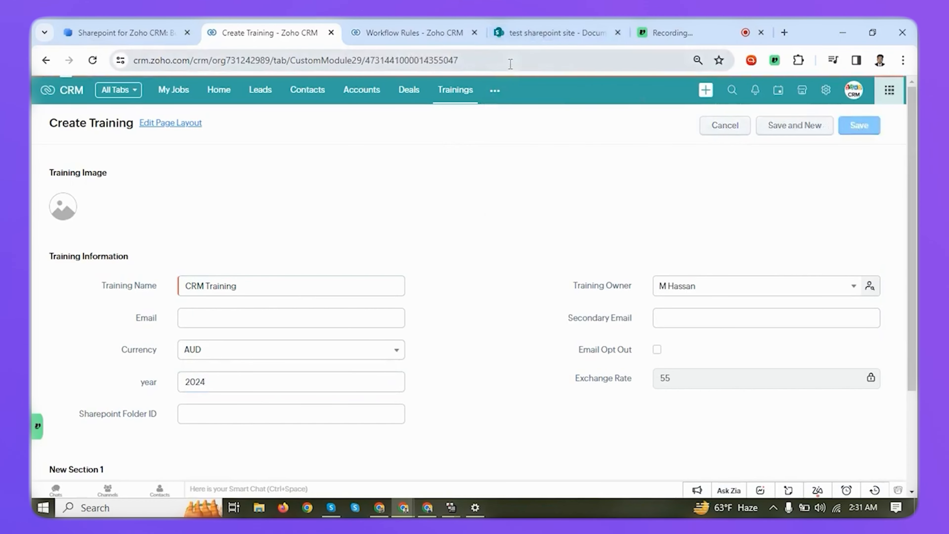
Switch to the SharePoint site, refresh Documents, and open the CRM Training folder inside Training to check its contents.
{"action": "left_click", "coordinate": [532, 33]}
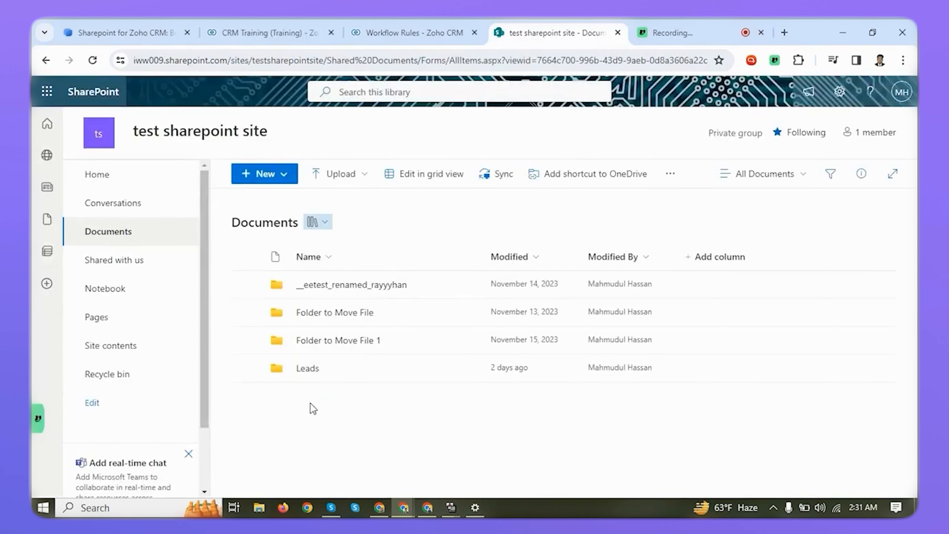
{"action": "left_click", "coordinate": [92, 61]}
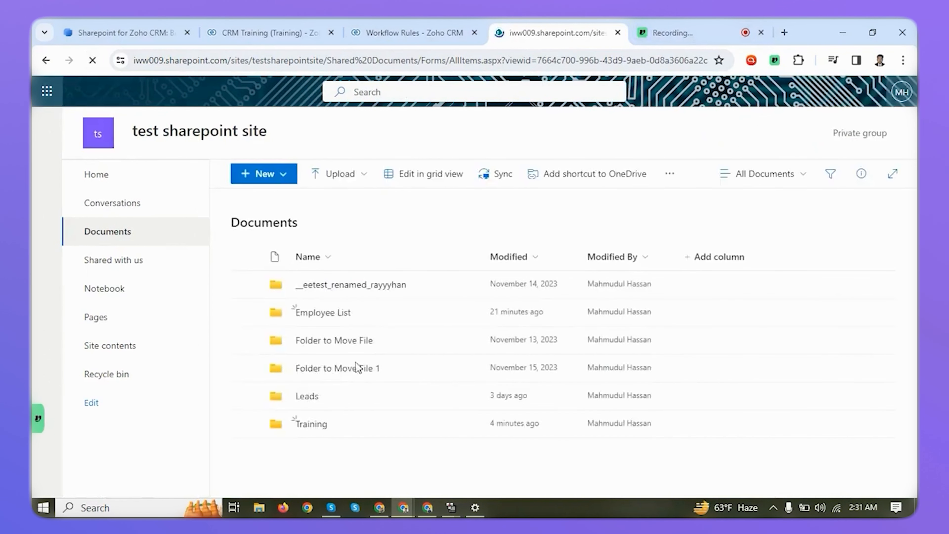
{"action": "left_click", "coordinate": [307, 424]}
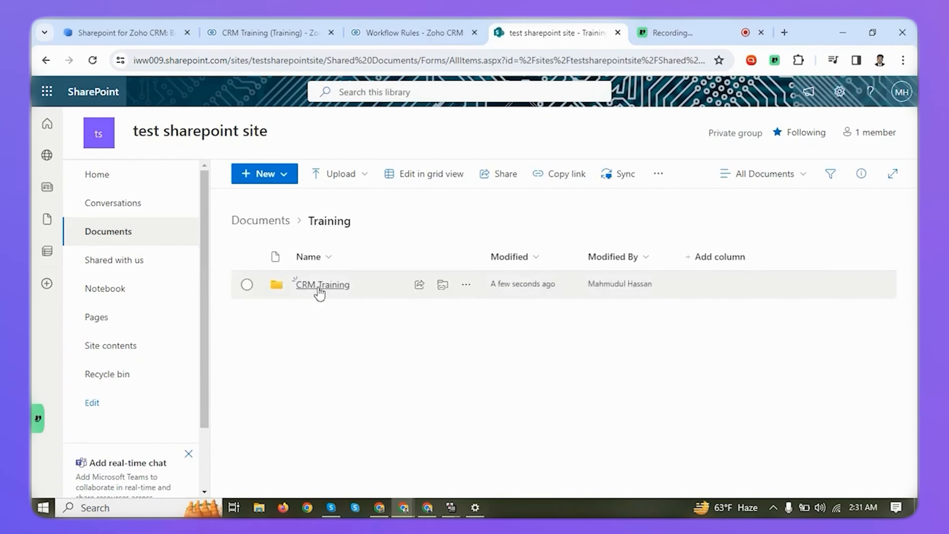
{"action": "left_click", "coordinate": [323, 291]}
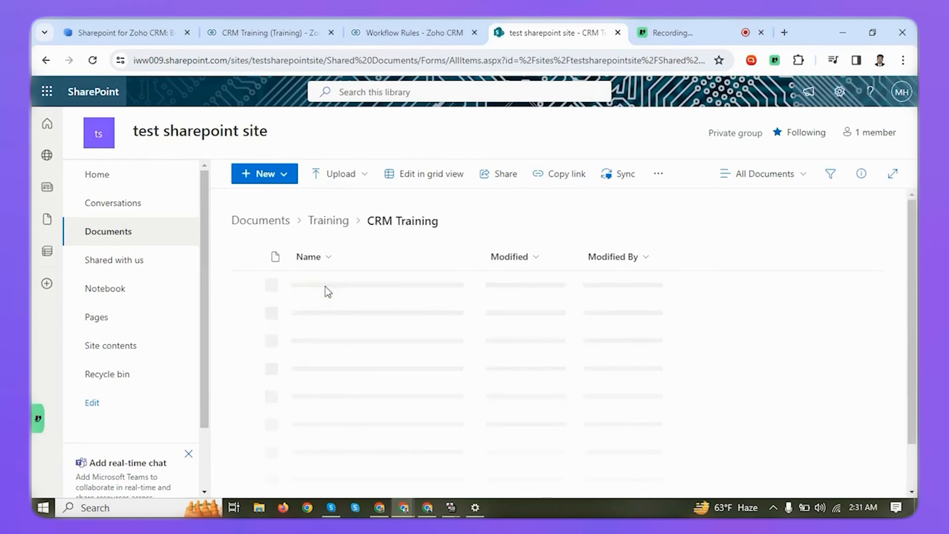